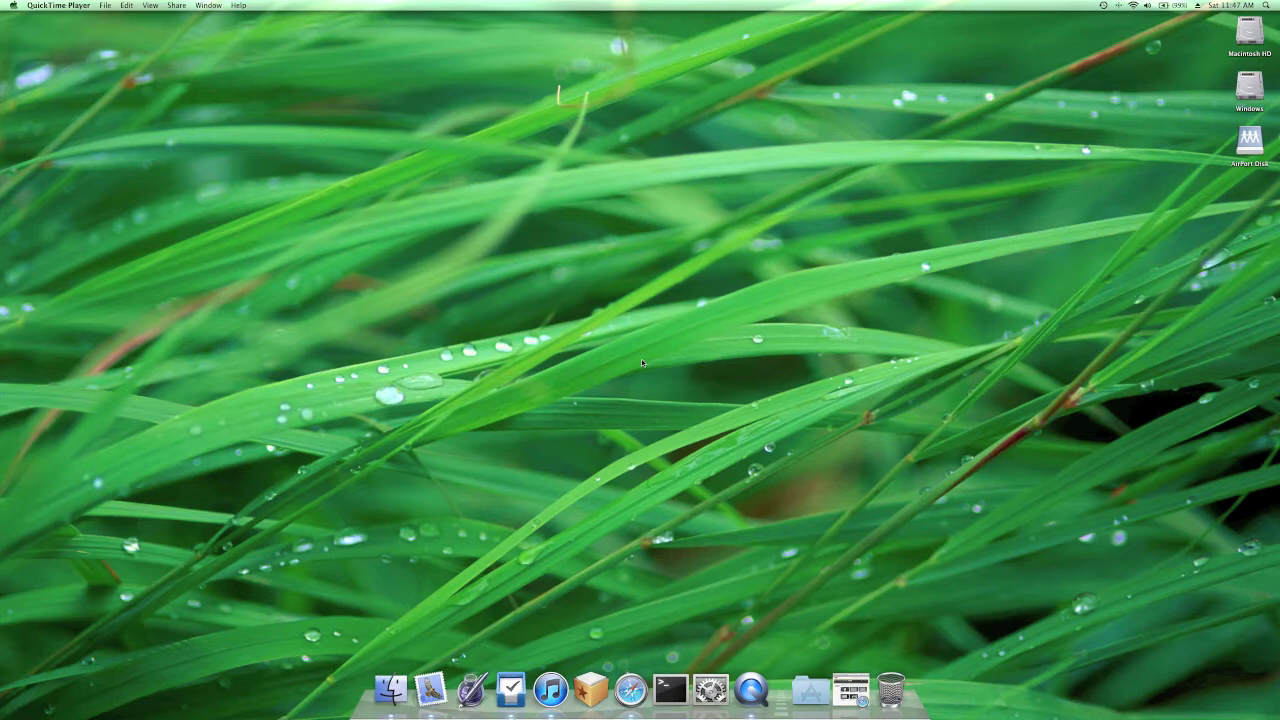
Show the Dock's Applications stack as a list of installed apps
{"action": "left_click", "coordinate": [808, 678]}
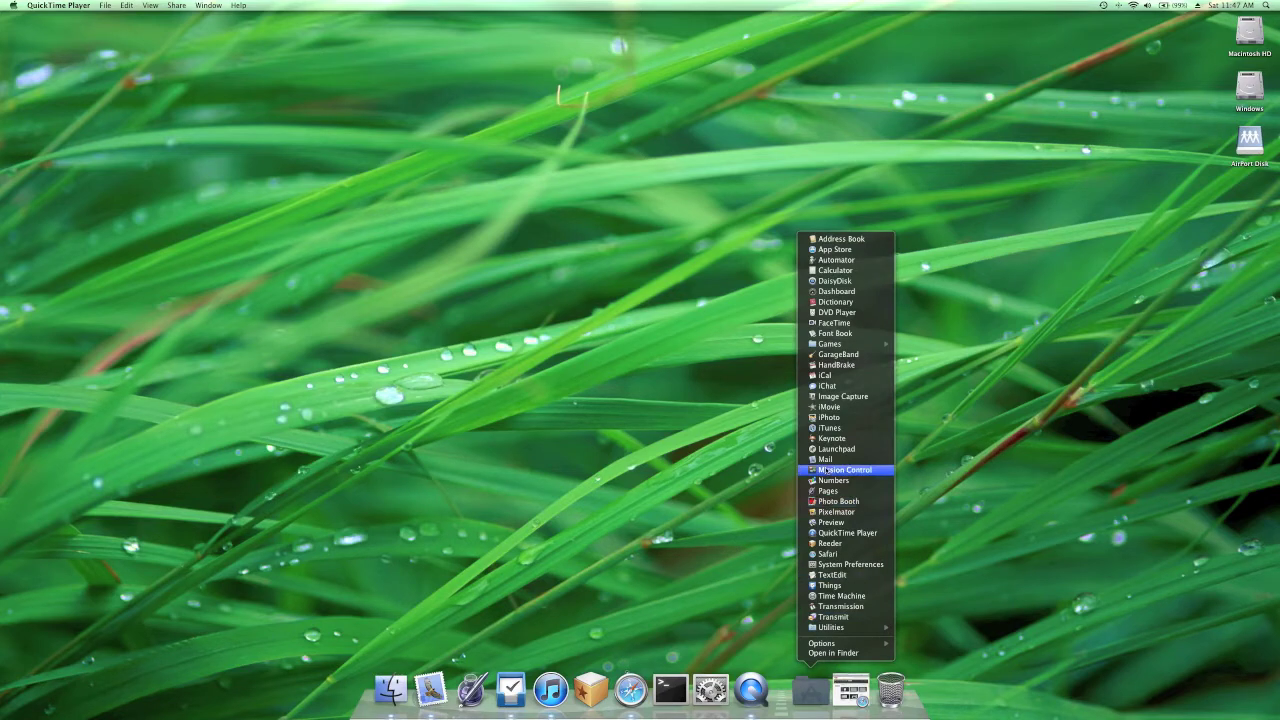
Launch HandBrake from the Applications list
{"action": "left_click", "coordinate": [825, 366]}
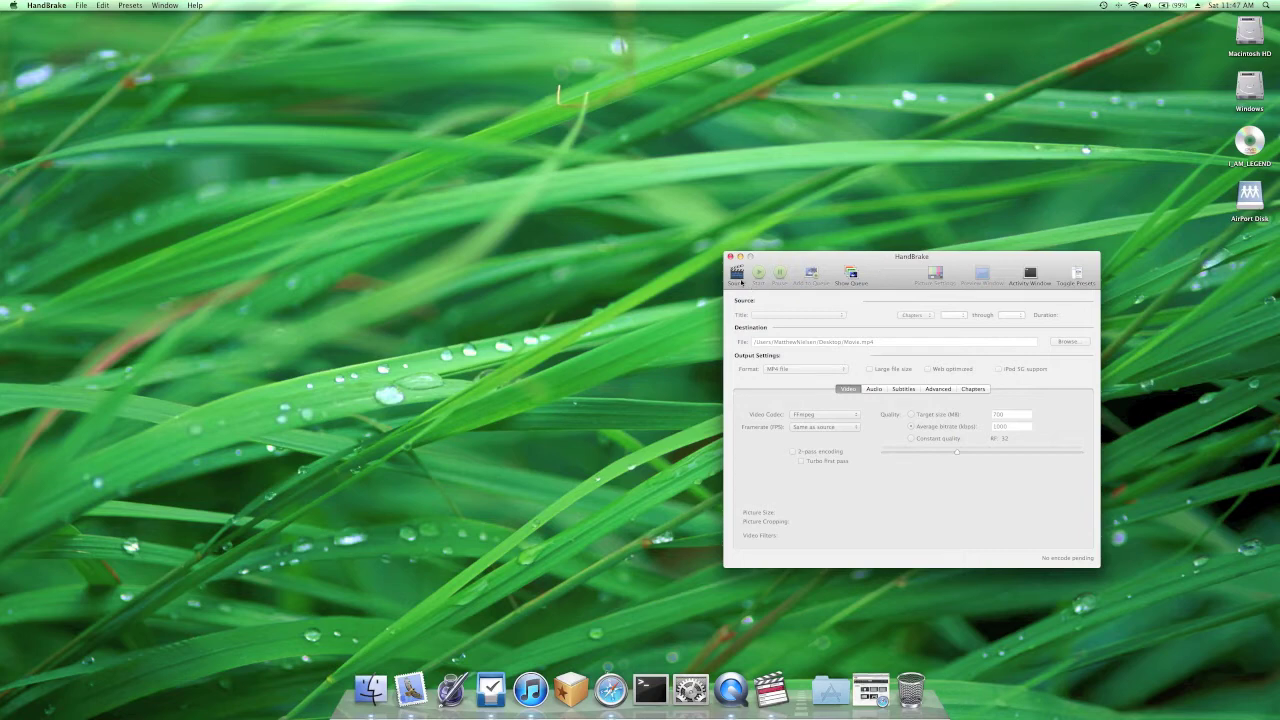
Choose the I_AM_LEGEND disc as the source and scan its titles
{"action": "left_click", "coordinate": [736, 276]}
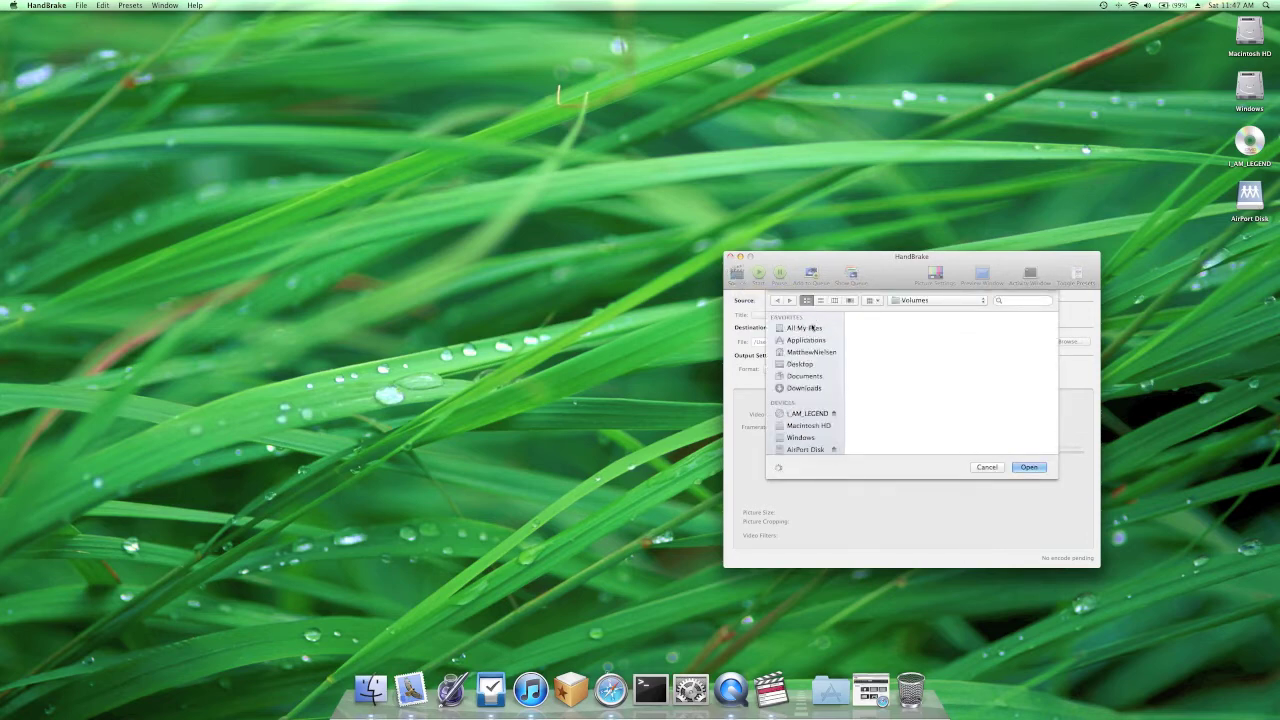
{"action": "left_click", "coordinate": [820, 413]}
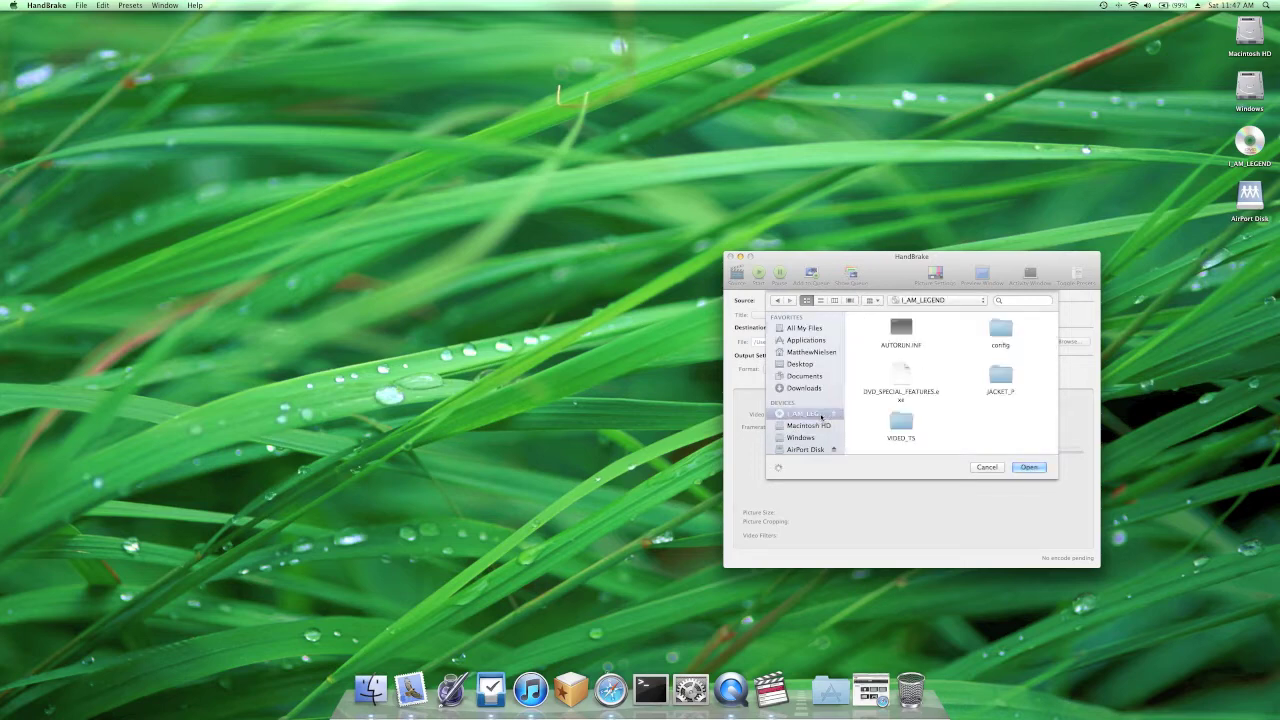
{"action": "left_click", "coordinate": [1031, 467]}
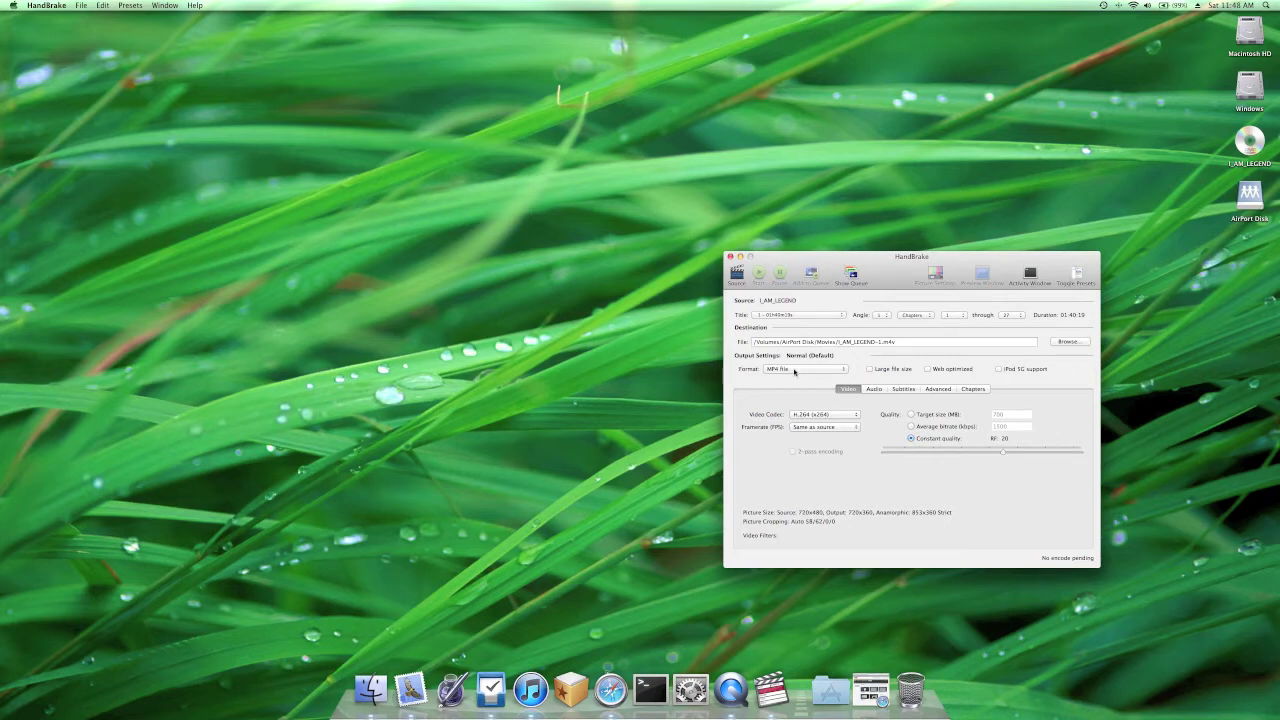
Keep MP4 output, switch video codec to MPEG-4 (FFmpeg), and set constant quality to maximum
{"action": "left_click", "coordinate": [794, 370]}
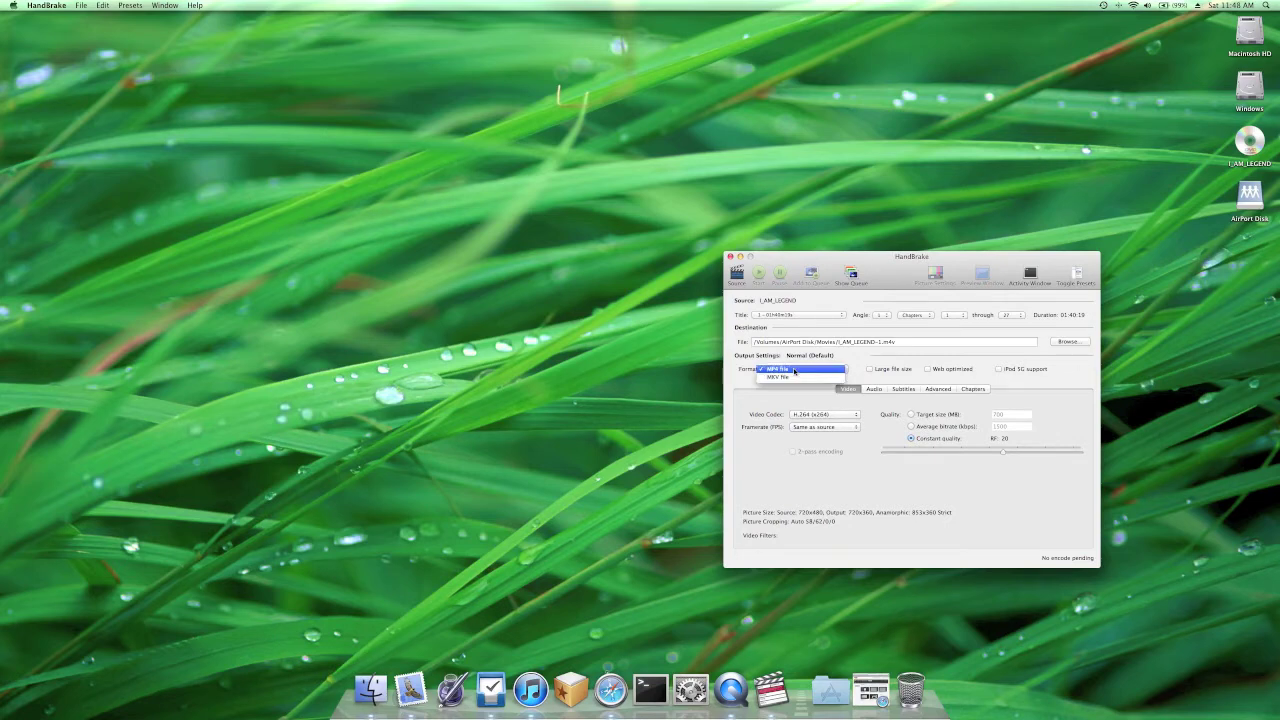
{"action": "left_click", "coordinate": [790, 368]}
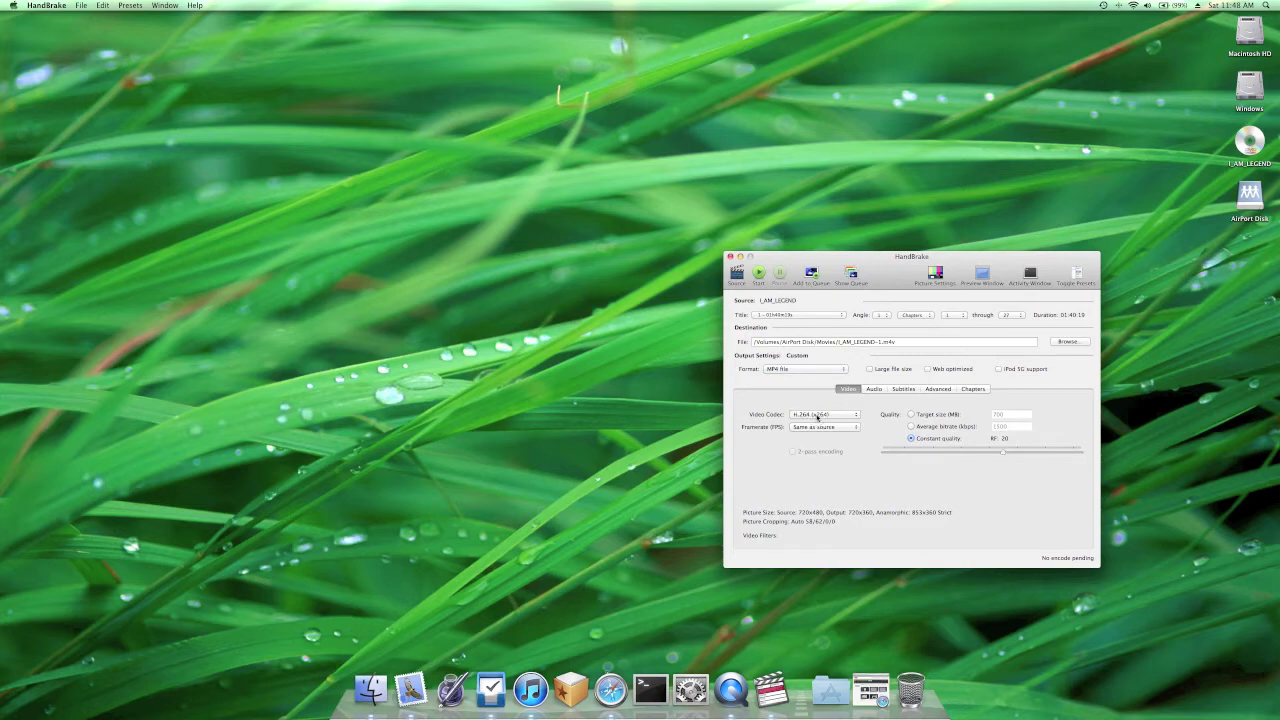
{"action": "left_click", "coordinate": [818, 416]}
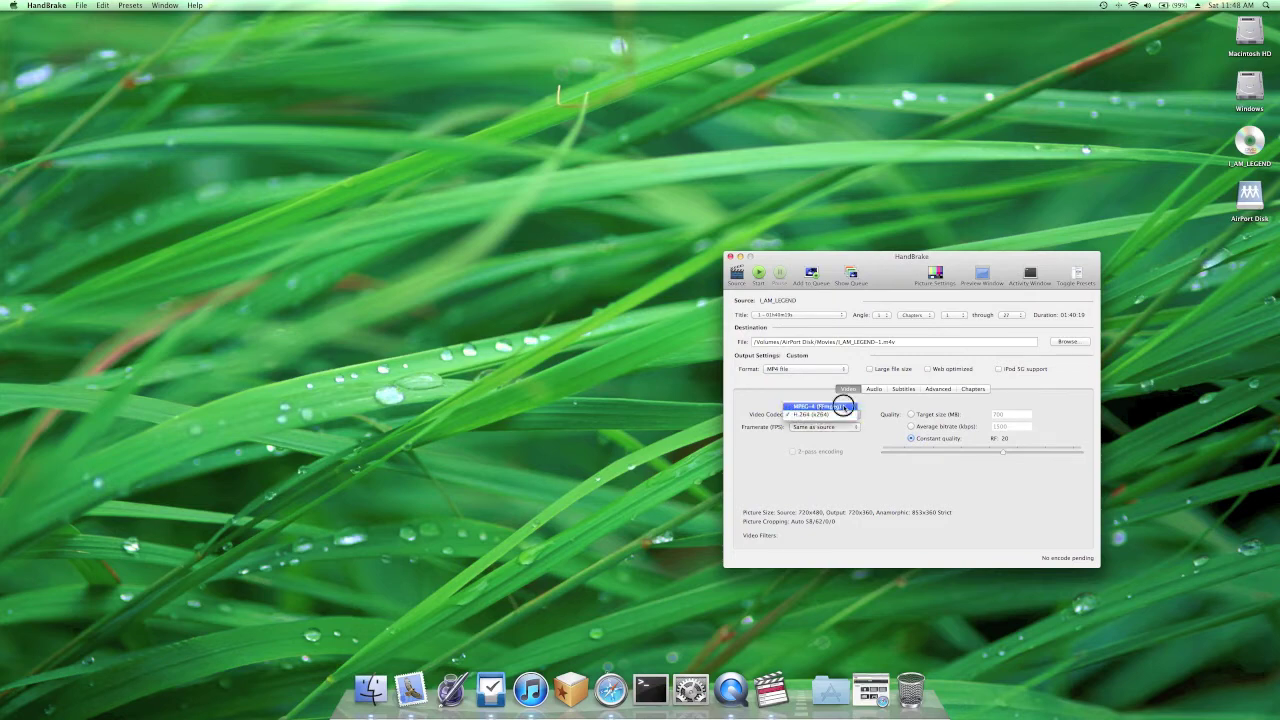
{"action": "left_click", "coordinate": [844, 407]}
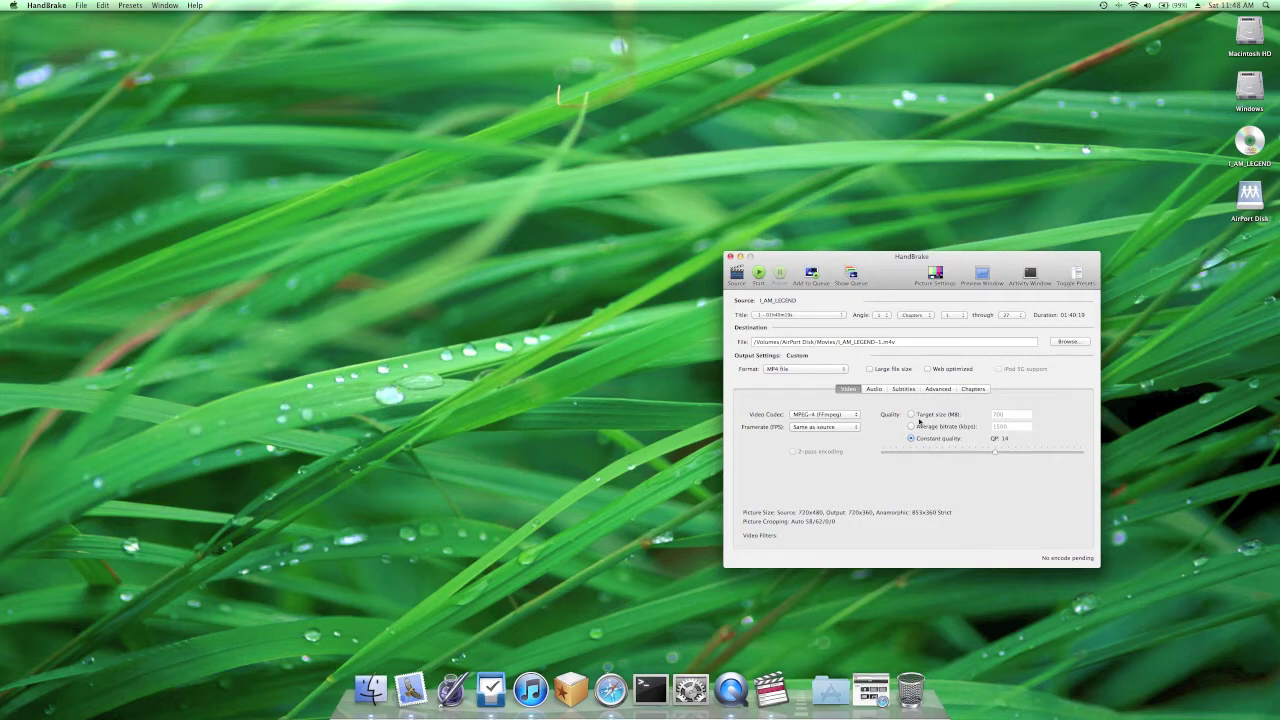
{"action": "left_click_drag", "start_coordinate": [995, 451], "coordinate": [1084, 456]}
Keep English as the audio track and leave subtitles set to None
{"action": "left_click", "coordinate": [874, 389]}
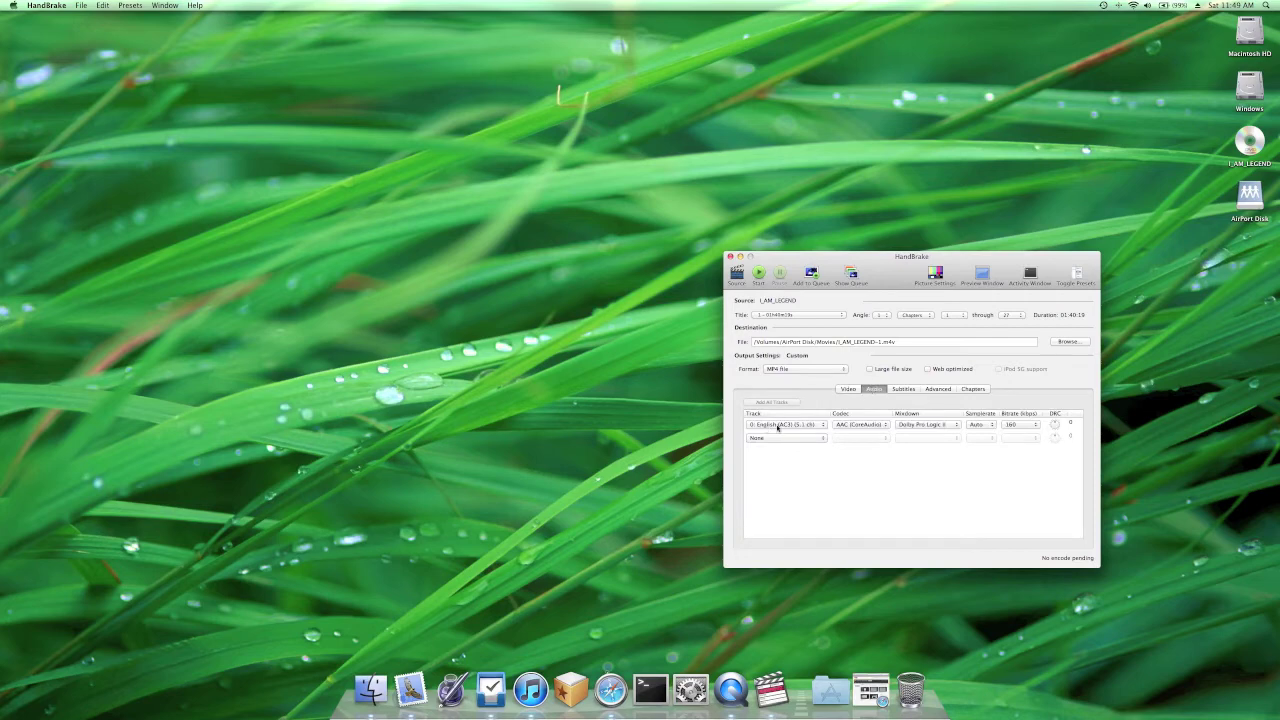
{"action": "left_click", "coordinate": [780, 425]}
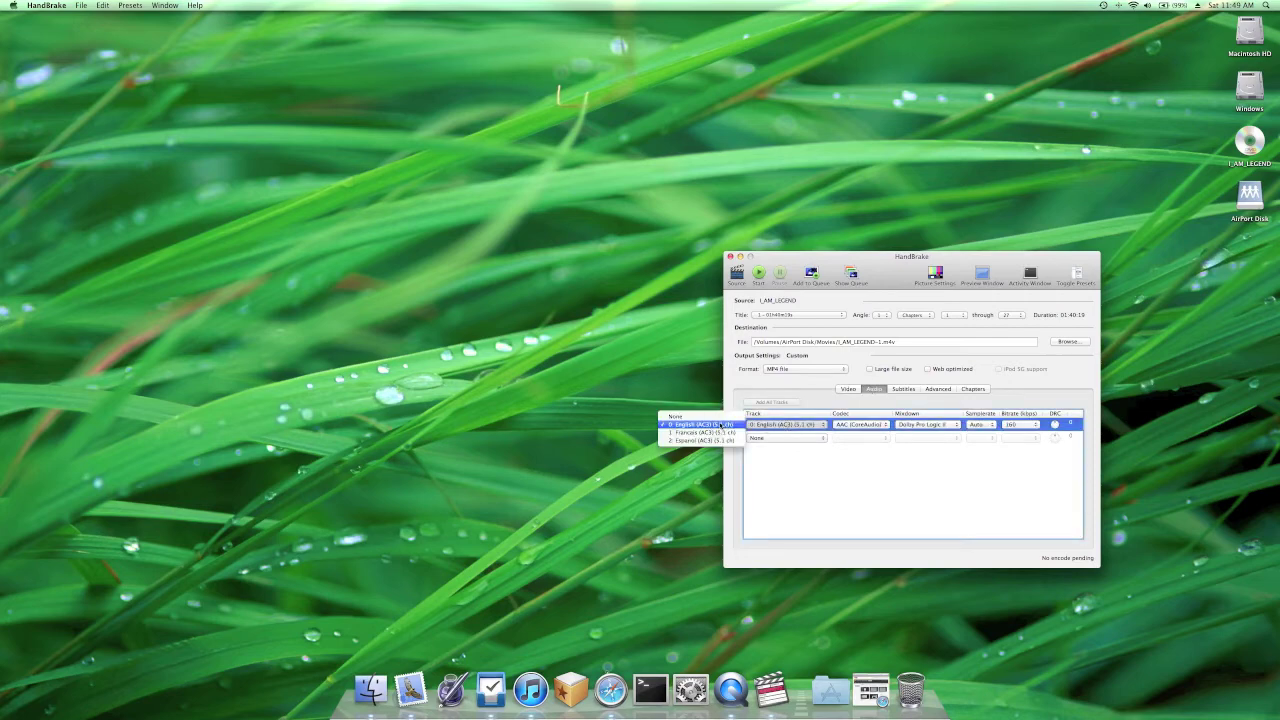
{"action": "left_click", "coordinate": [788, 426]}
{"action": "left_click", "coordinate": [900, 390]}
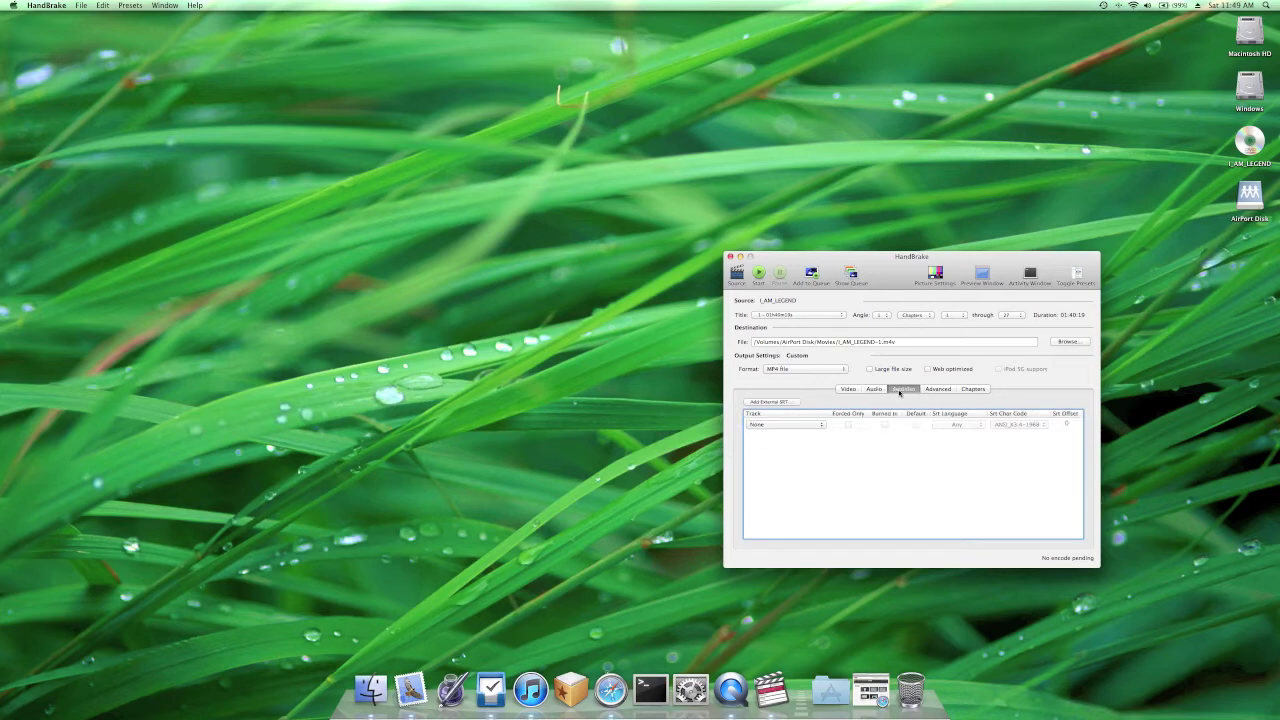
{"action": "left_click", "coordinate": [815, 424]}
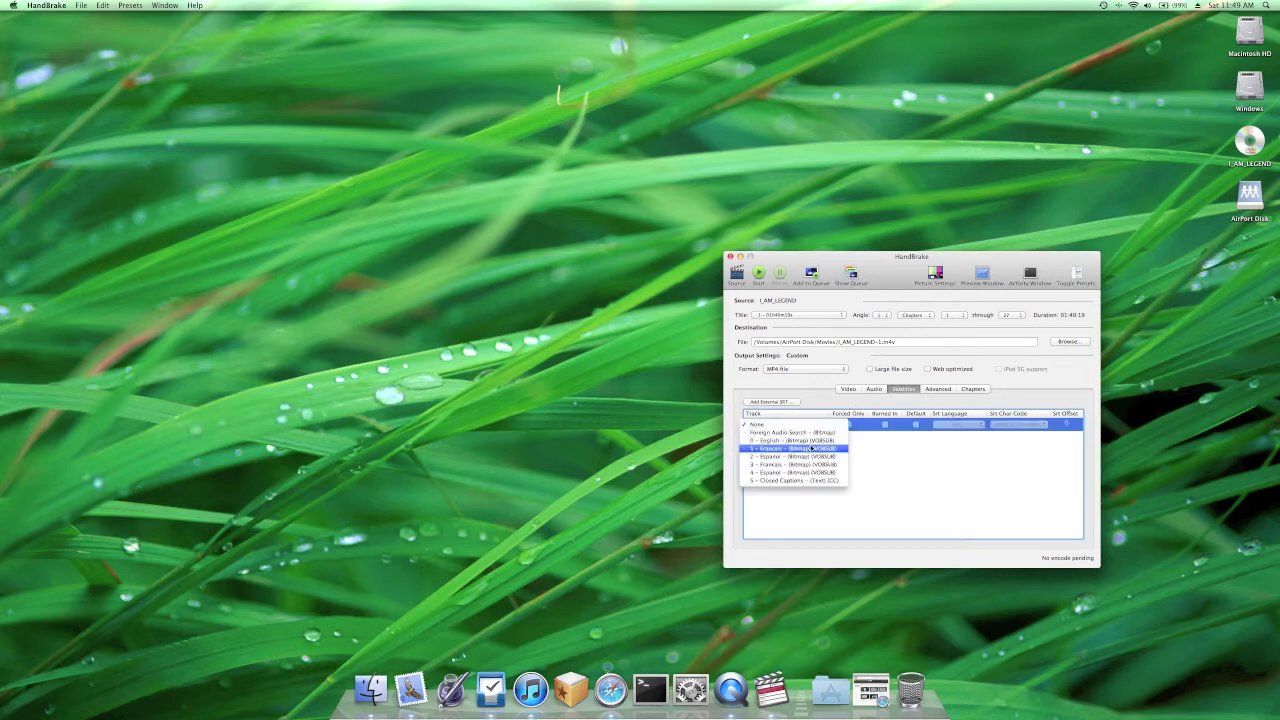
{"action": "left_click", "coordinate": [765, 424]}
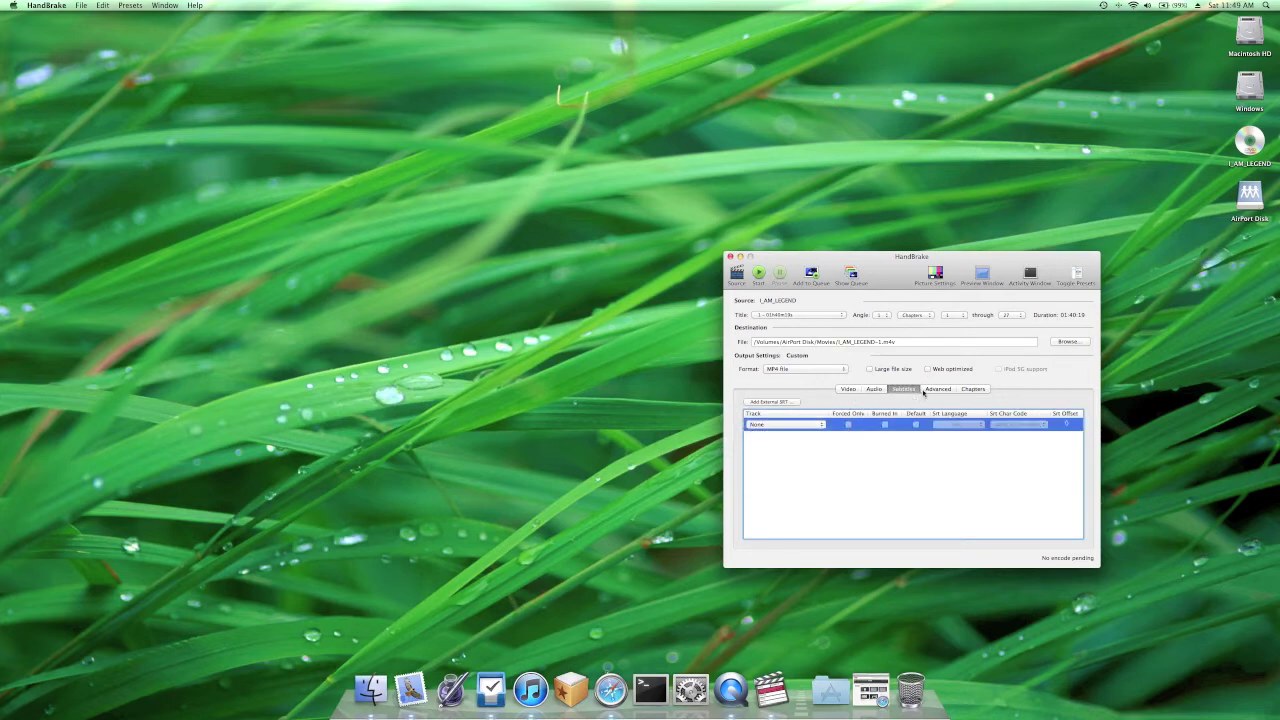
Review the advanced, chapter and video settings, then open the output file's save dialog
{"action": "left_click", "coordinate": [940, 389]}
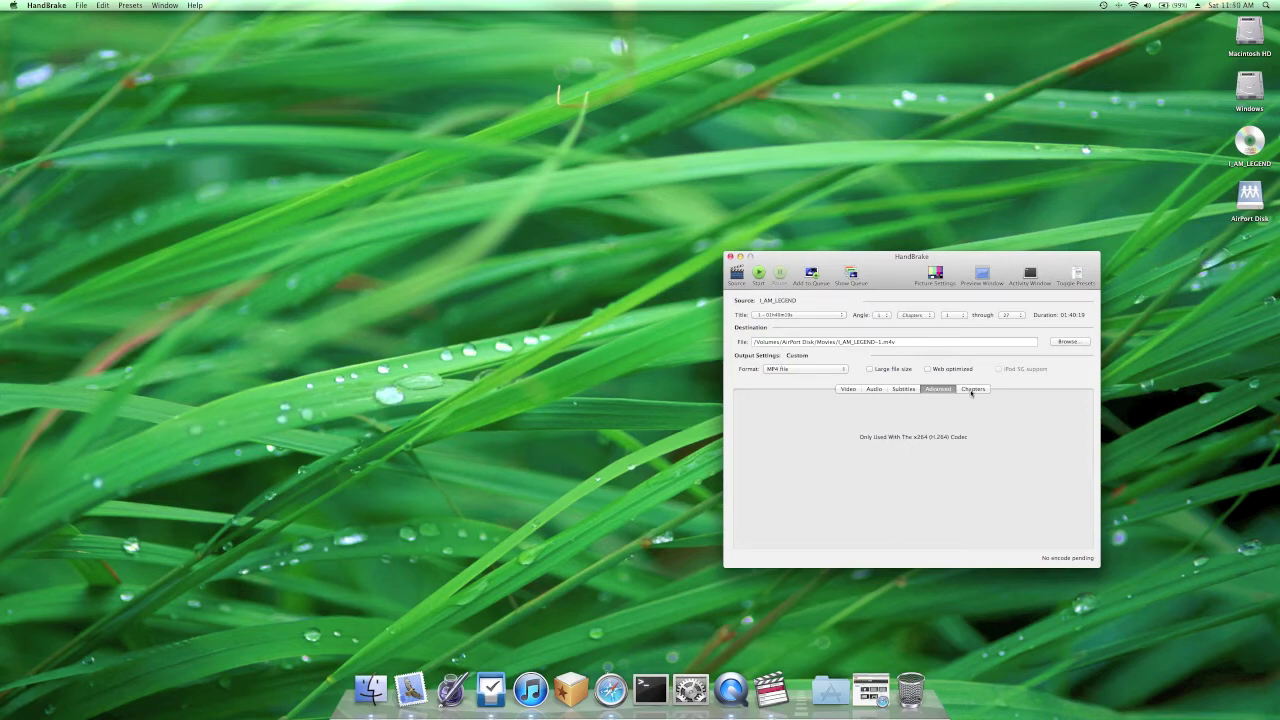
{"action": "left_click", "coordinate": [971, 390]}
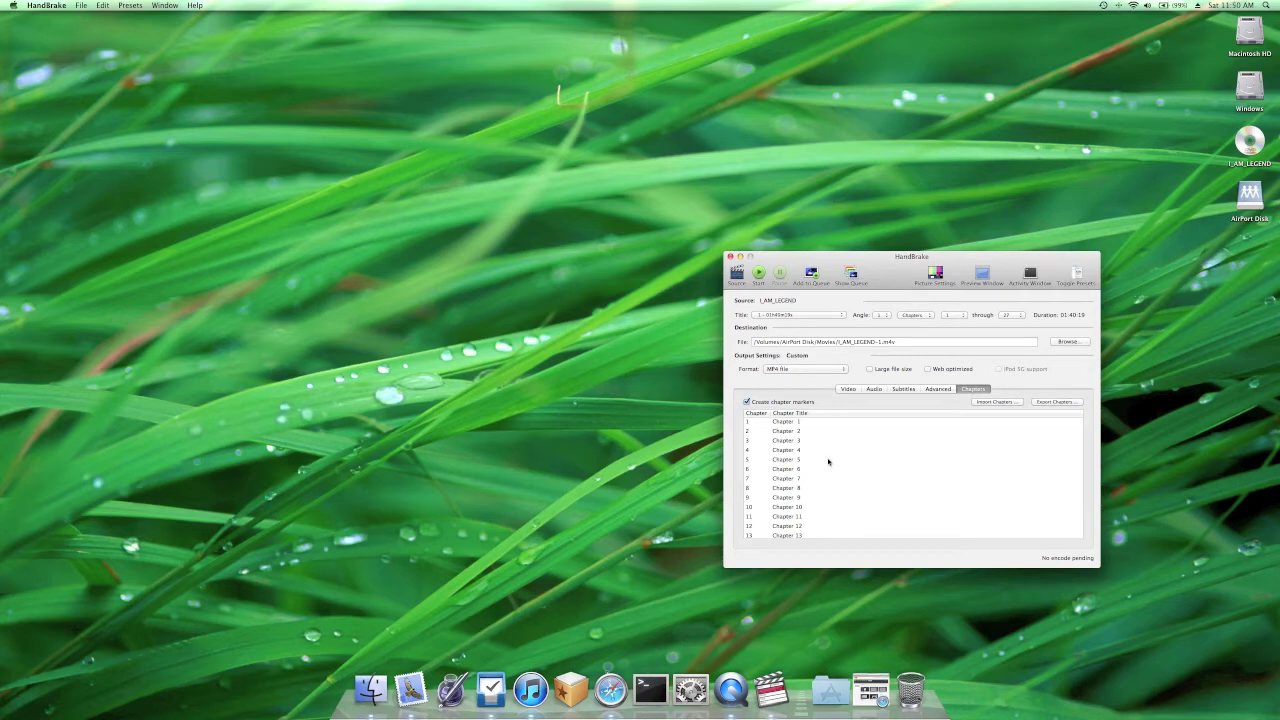
{"action": "scroll", "coordinate": [828, 461], "scroll_direction": "down", "scroll_amount": 5}
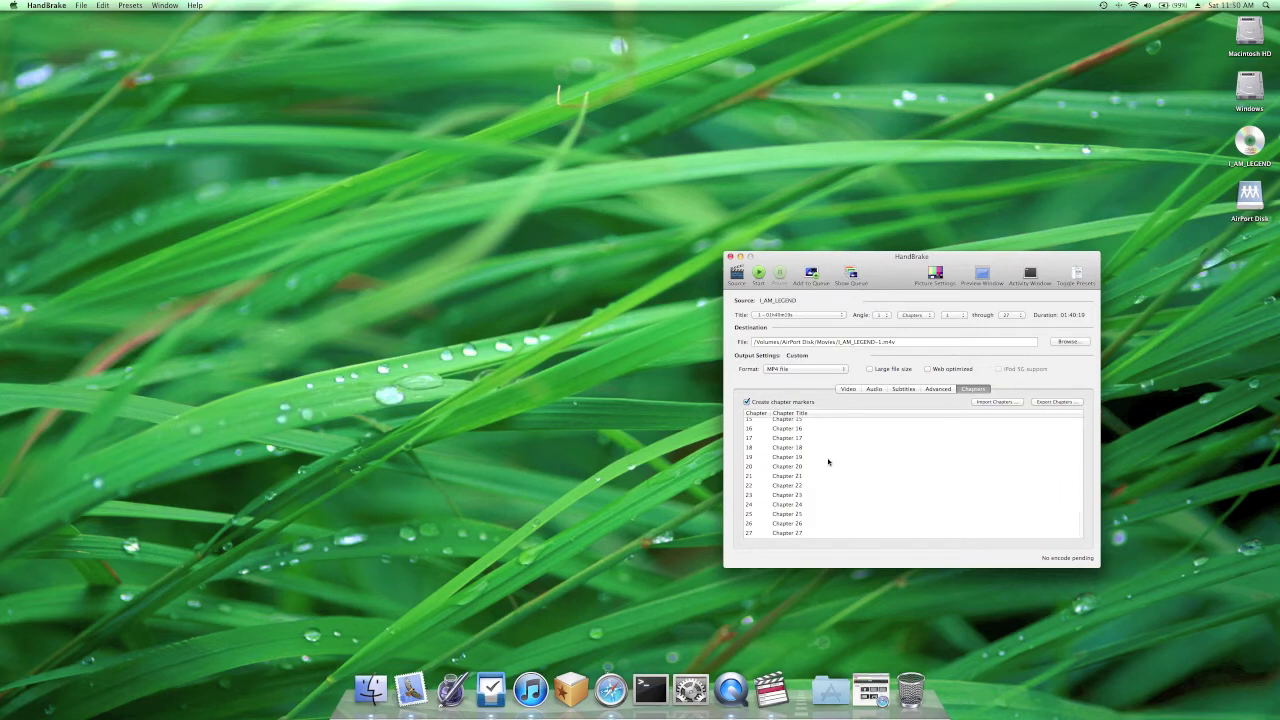
{"action": "scroll", "coordinate": [828, 461], "scroll_direction": "up", "scroll_amount": 5}
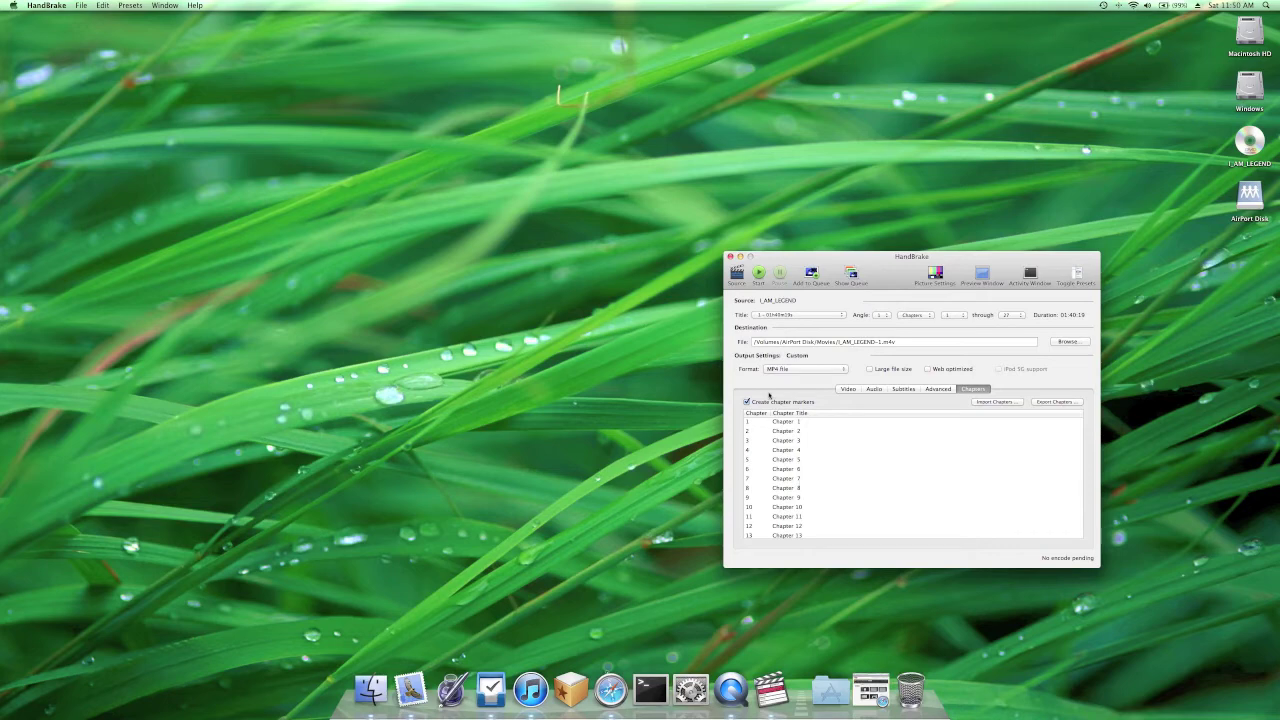
{"action": "left_click", "coordinate": [843, 391]}
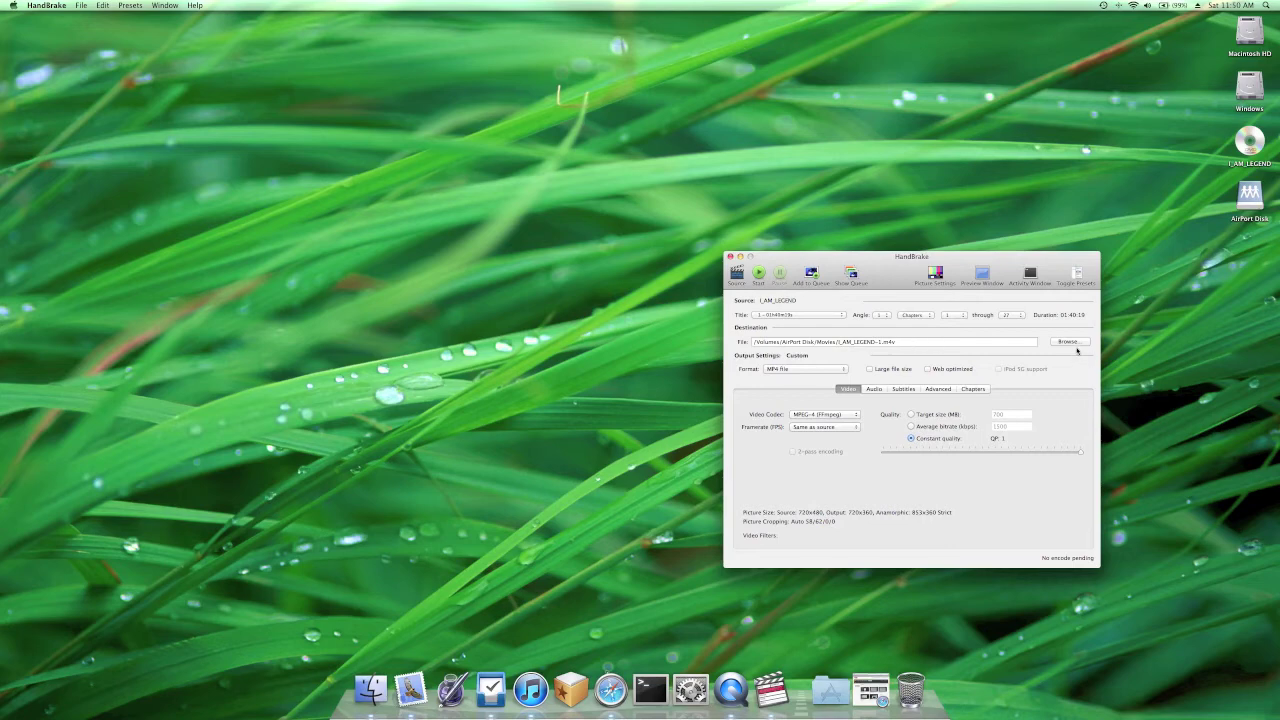
{"action": "left_click", "coordinate": [1076, 344]}
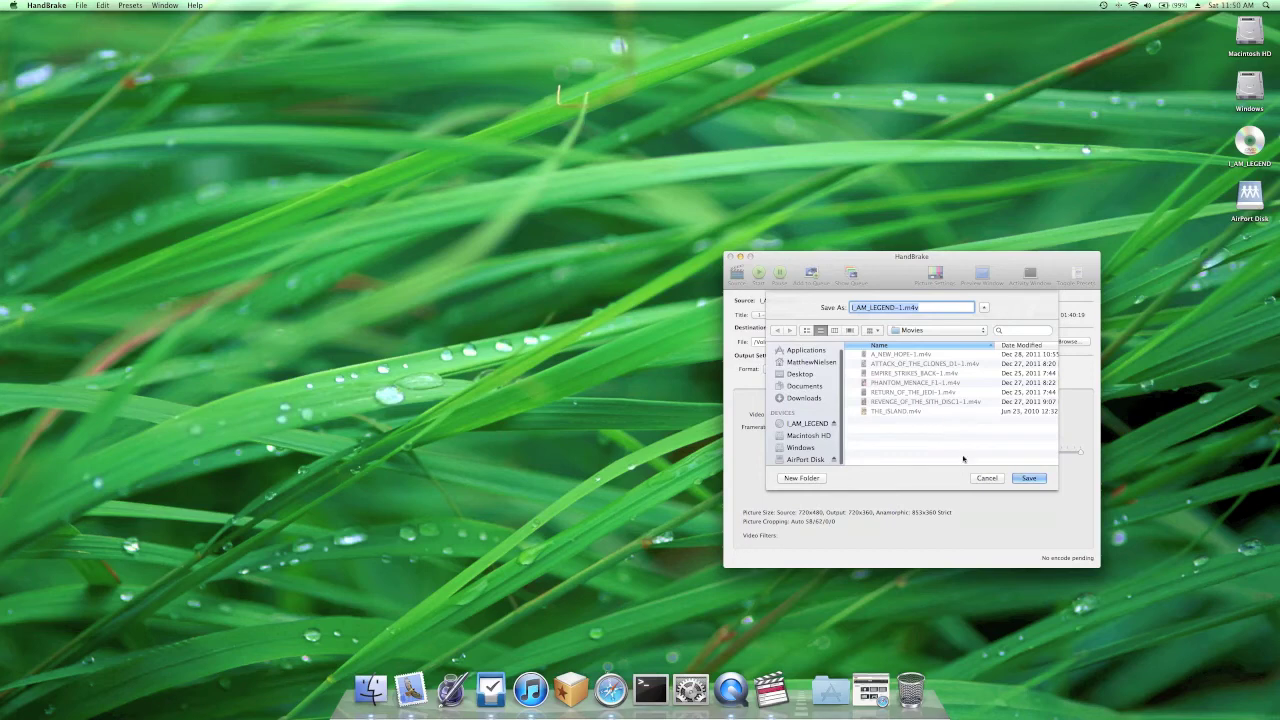
{"action": "left_click", "coordinate": [986, 478]}
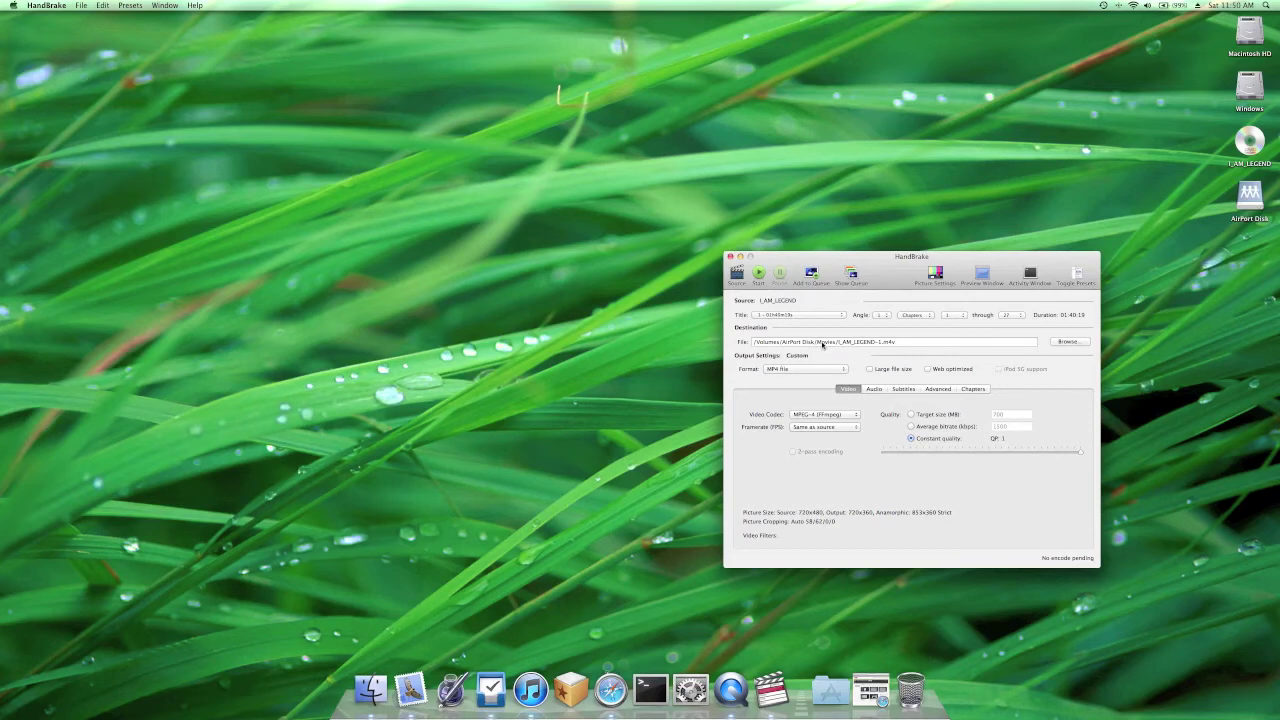
Keep angle 1 and a chapter-defined range, then start ripping to I_AM_LEGEND-1.m4v
{"action": "left_click", "coordinate": [882, 317]}
{"action": "left_click", "coordinate": [884, 318]}
{"action": "left_click", "coordinate": [922, 318]}
{"action": "left_click", "coordinate": [922, 317]}
{"action": "left_click", "coordinate": [759, 273]}
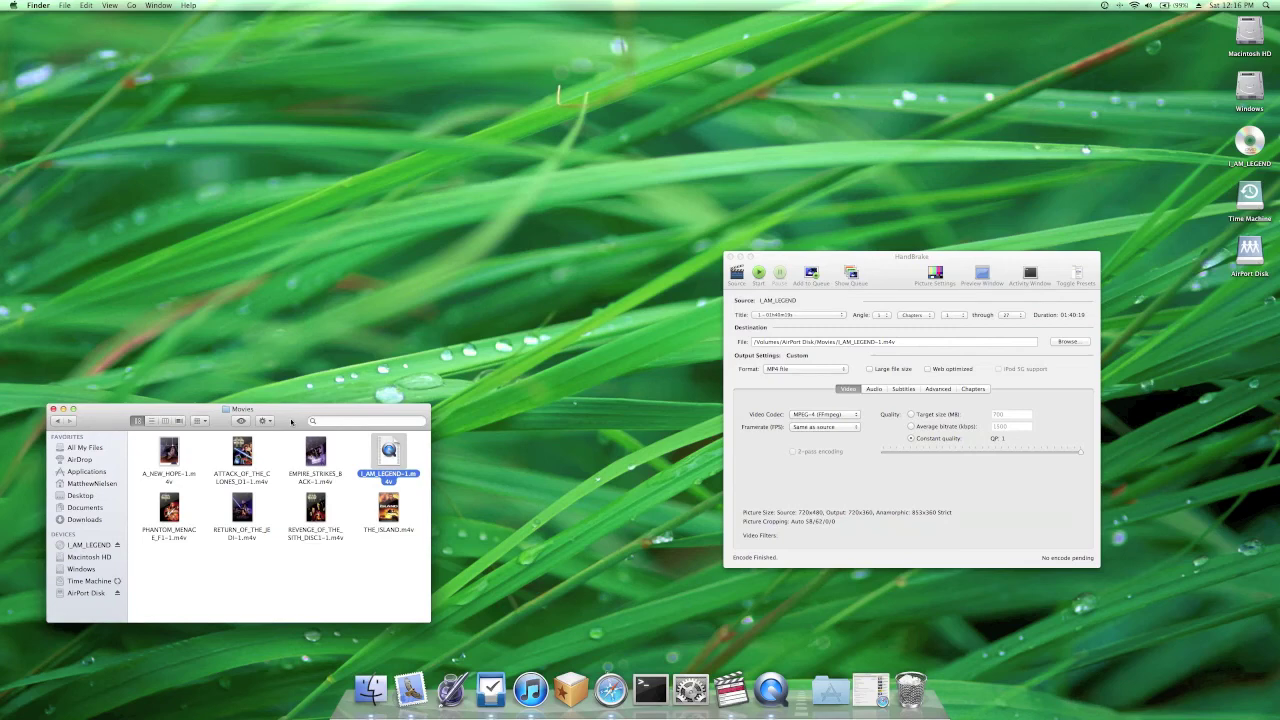
Open the Movies folder on AirPort Disk and select I_AM_LEGEND-1.m4v
{"action": "left_click", "coordinate": [345, 500]}
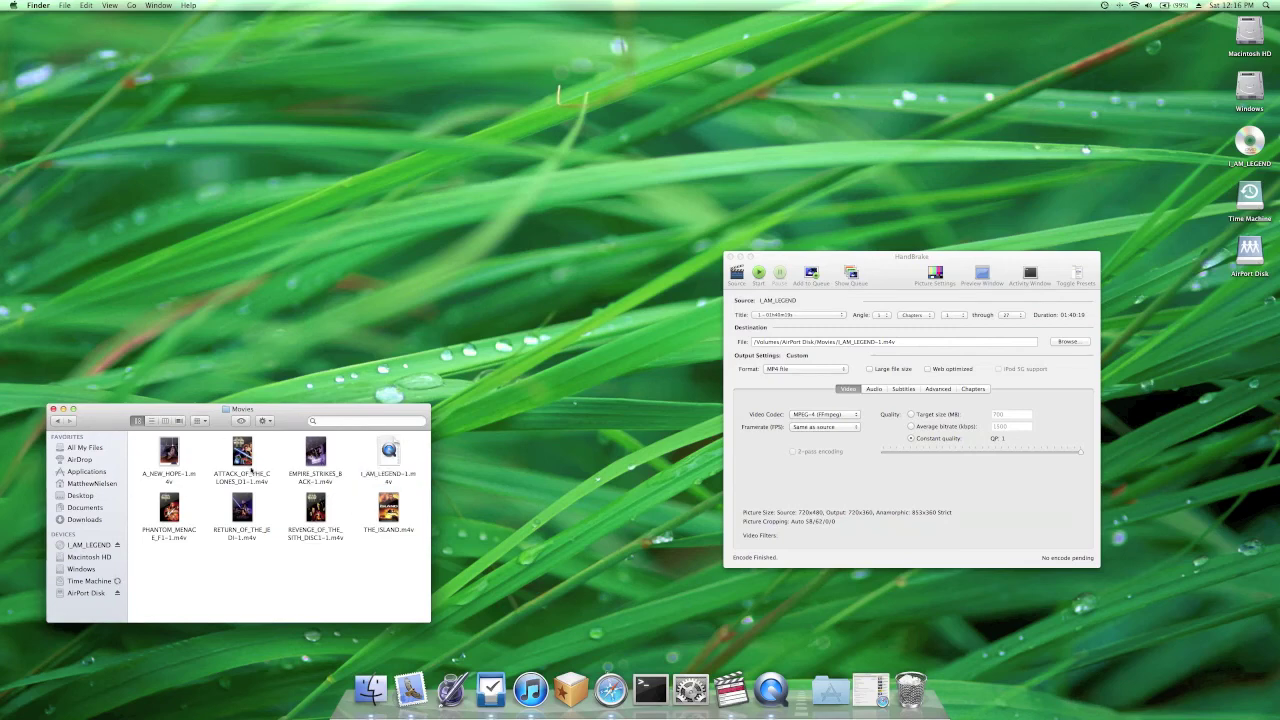
{"action": "left_click", "coordinate": [86, 593]}
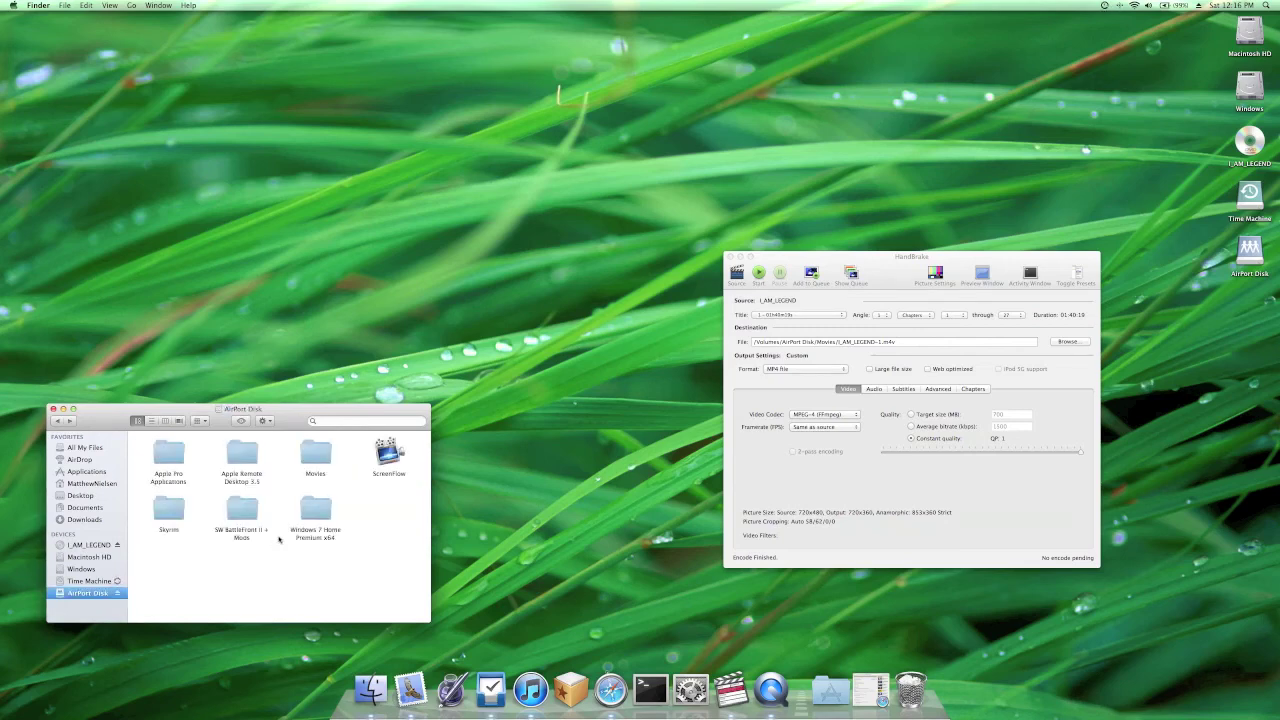
{"action": "double_click", "coordinate": [315, 455]}
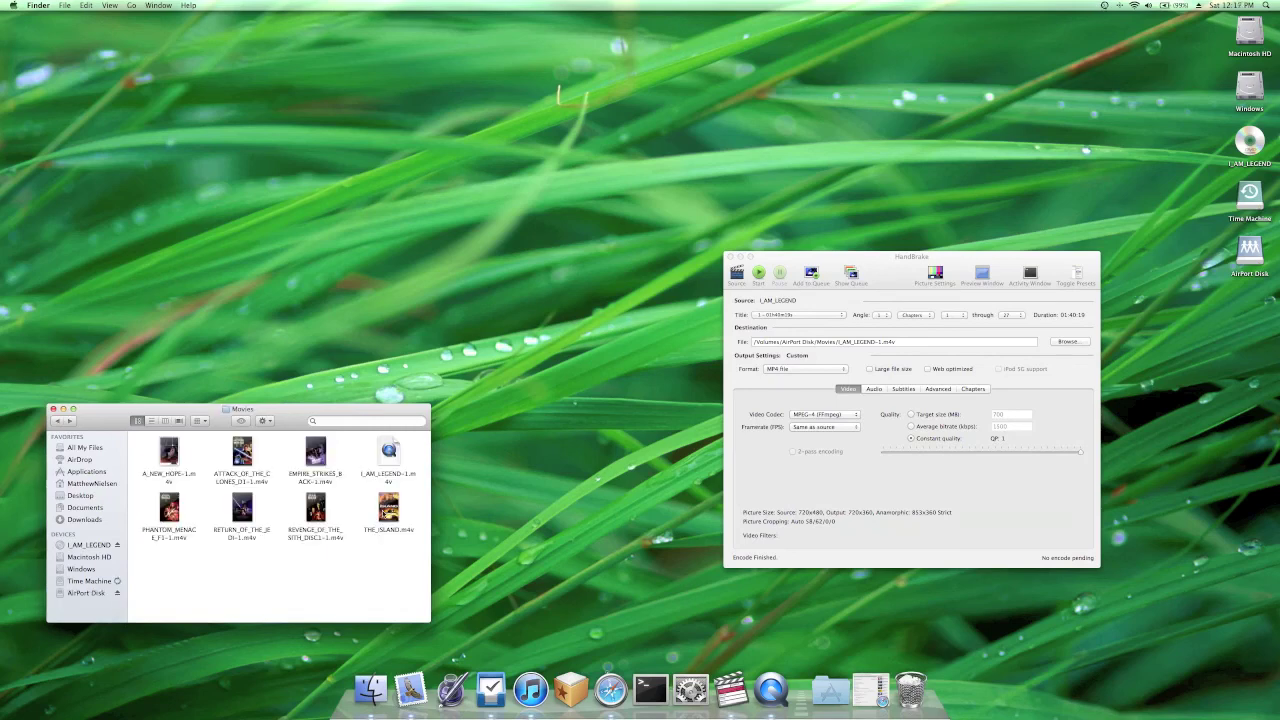
{"action": "left_click", "coordinate": [388, 458]}
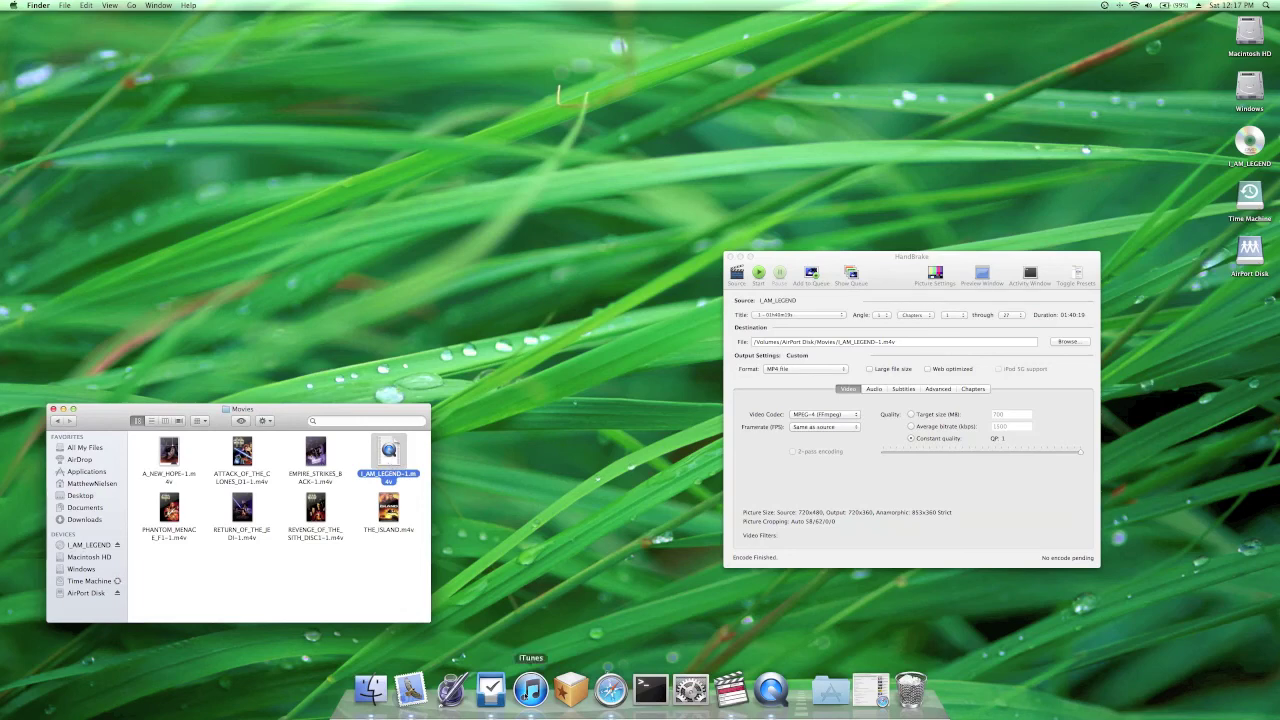
Drag I_AM_LEGEND-1.m4v into the iTunes movie library as a 100-minute title
{"action": "left_click", "coordinate": [529, 690]}
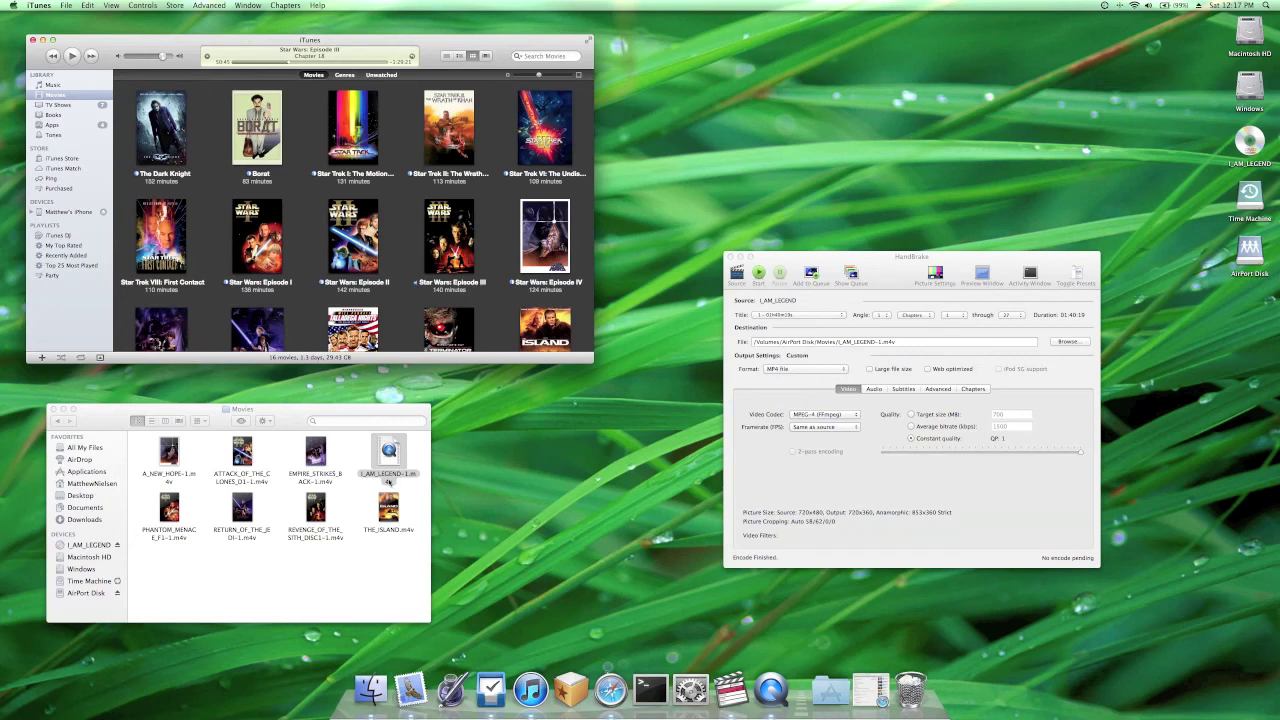
{"action": "left_click_drag", "start_coordinate": [389, 481], "coordinate": [397, 300]}
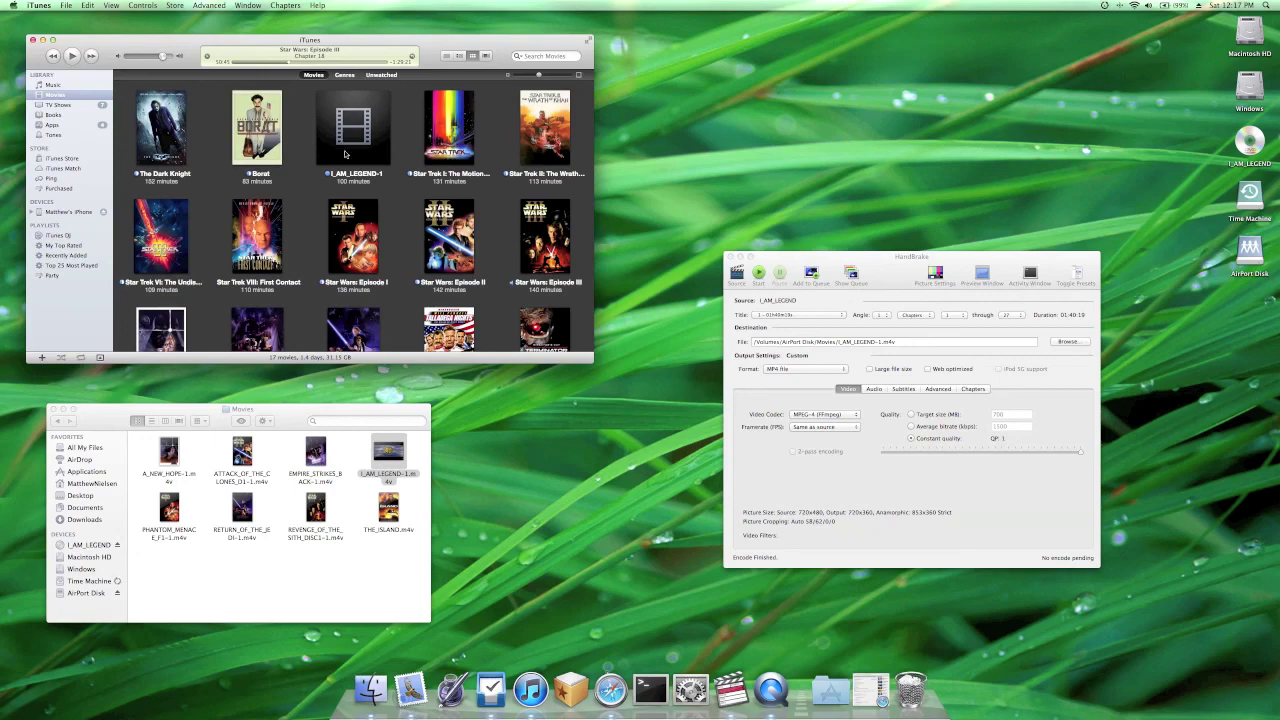
{"action": "scroll", "coordinate": [345, 153], "scroll_direction": "down", "scroll_amount": 3}
{"action": "scroll", "coordinate": [345, 153], "scroll_direction": "up", "scroll_amount": 3}
{"action": "scroll", "coordinate": [345, 153], "scroll_direction": "down", "scroll_amount": 3}
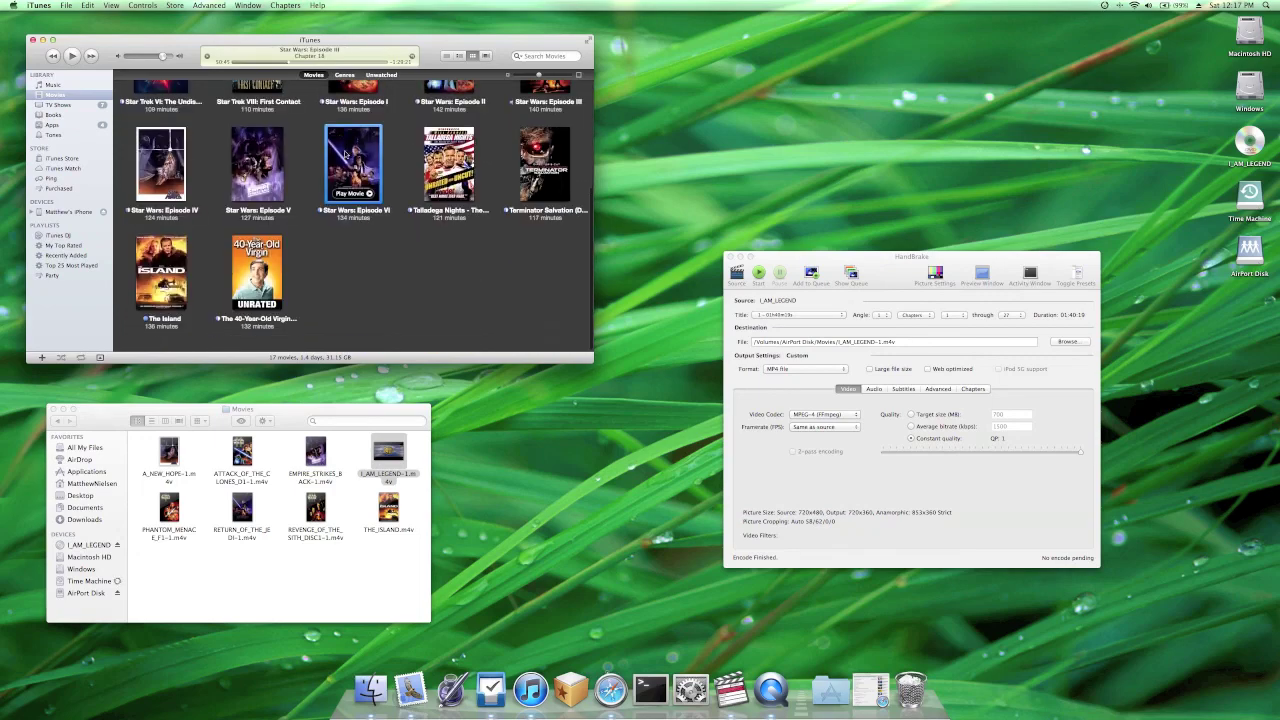
{"action": "scroll", "coordinate": [345, 153], "scroll_direction": "up", "scroll_amount": 5}
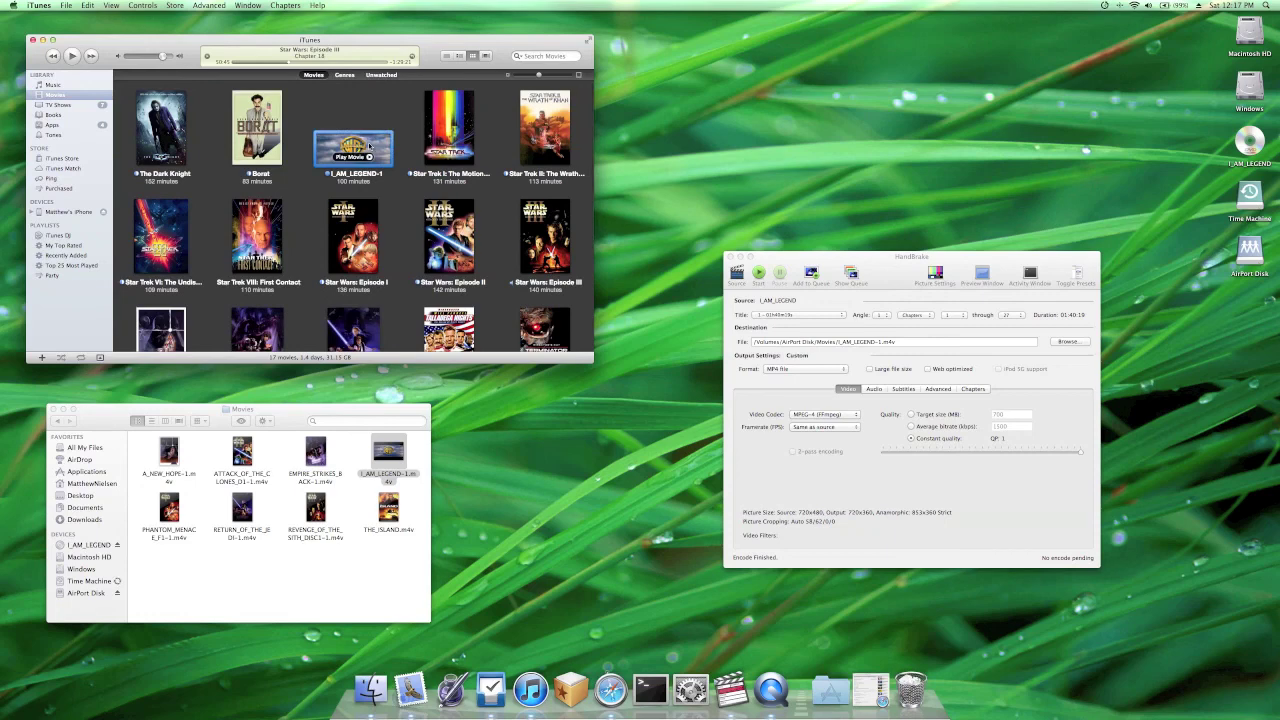
{"action": "right_click", "coordinate": [369, 147]}
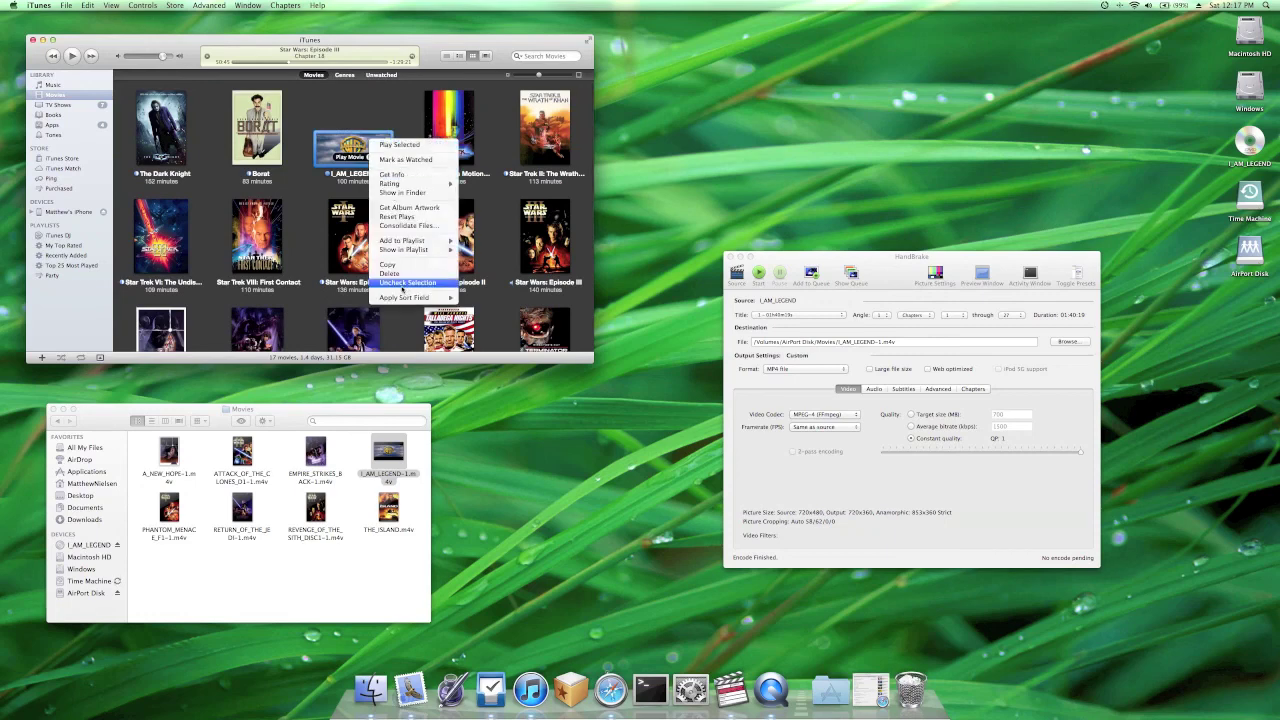
{"action": "left_click", "coordinate": [400, 176]}
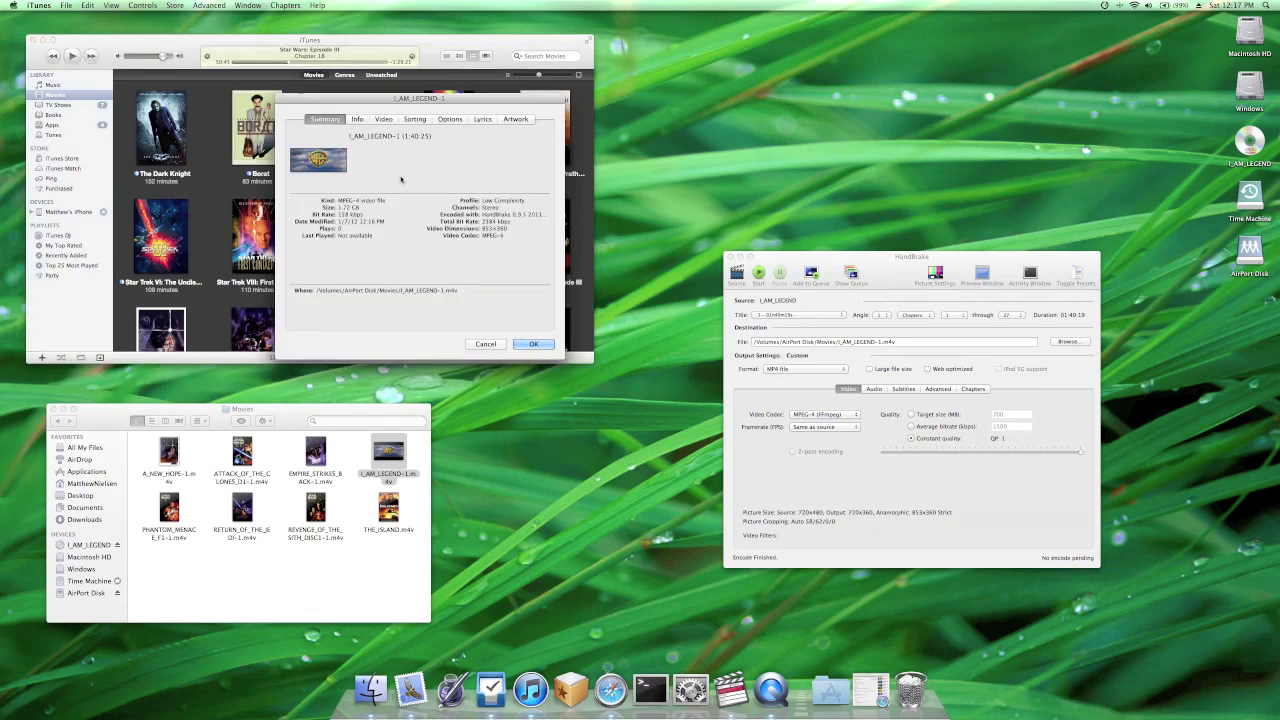
{"action": "left_click", "coordinate": [485, 344]}
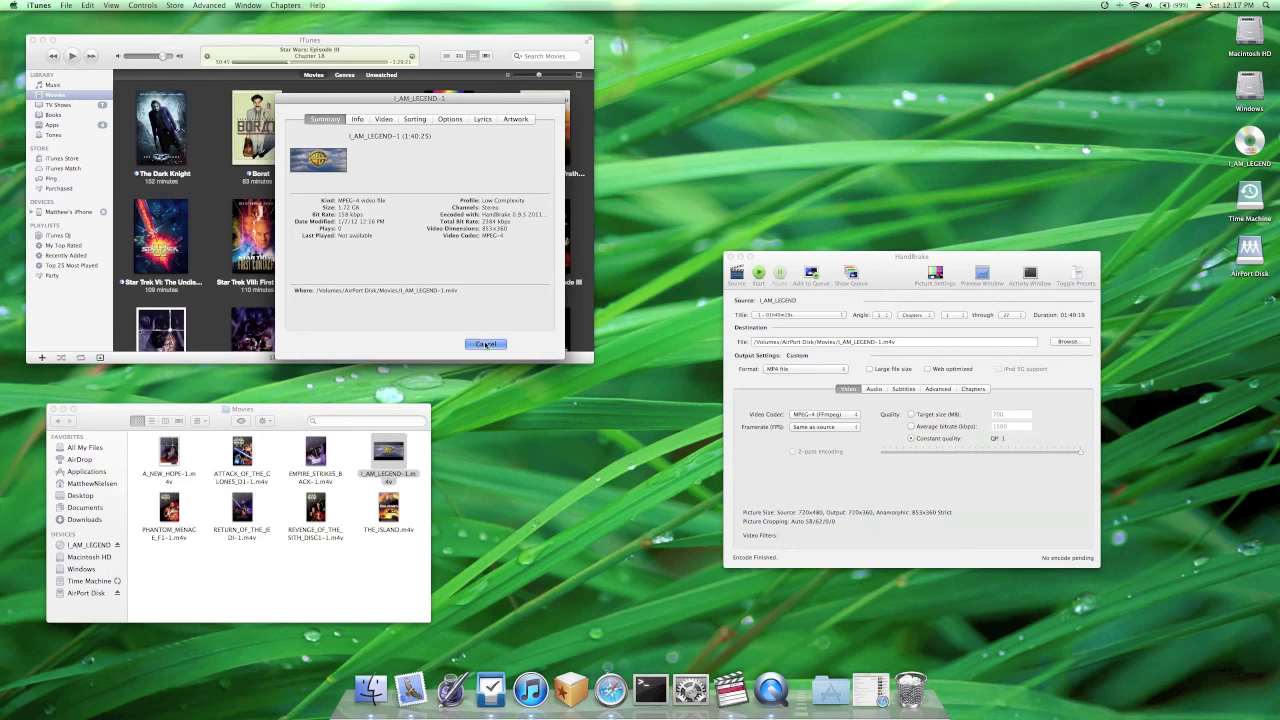